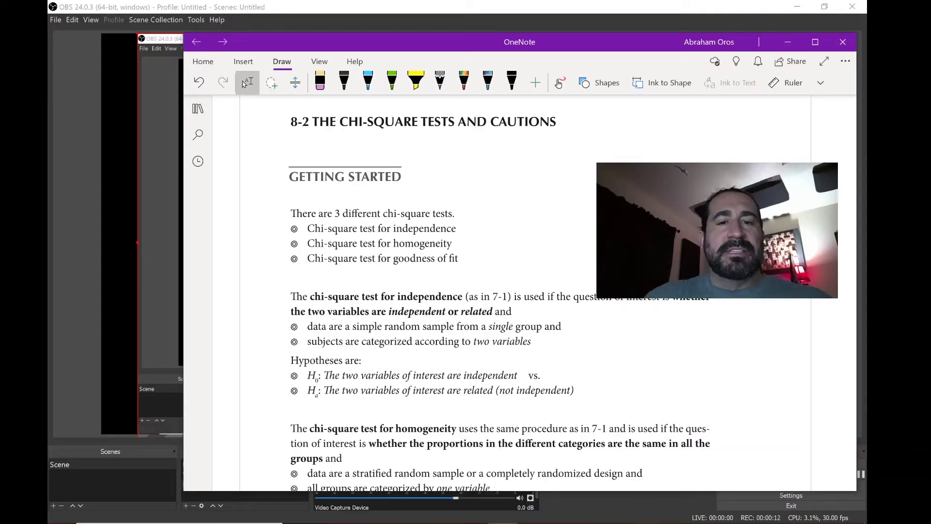
With black ink, loop the independence paragraph and hypotheses, underline the key phrase, bracket both conditions
left_click(344, 82)
mouse_move(421, 281)
left_mouse_down()
mouse_move(251, 356)
mouse_move(498, 415)
mouse_move(764, 315)
left_mouse_up()
left_click_drag(602, 245, 381, 280)
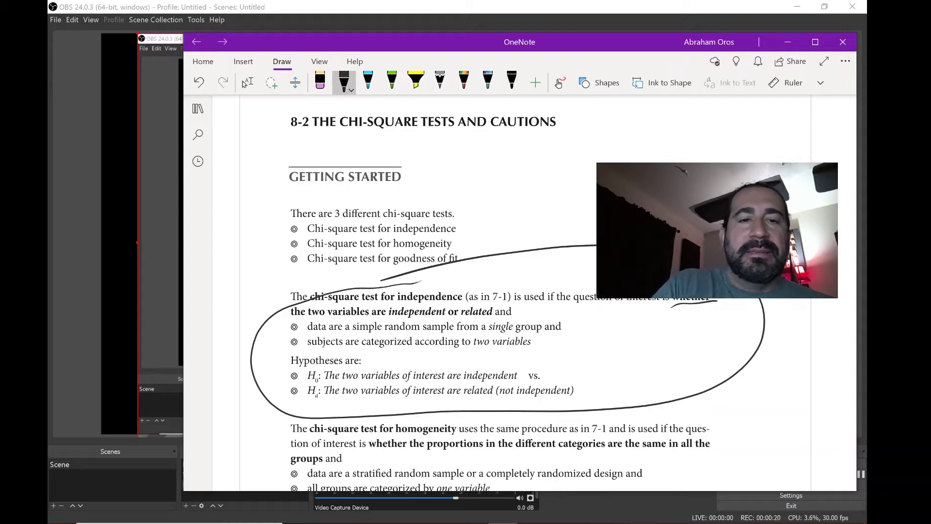
left_click_drag(281, 316, 482, 320)
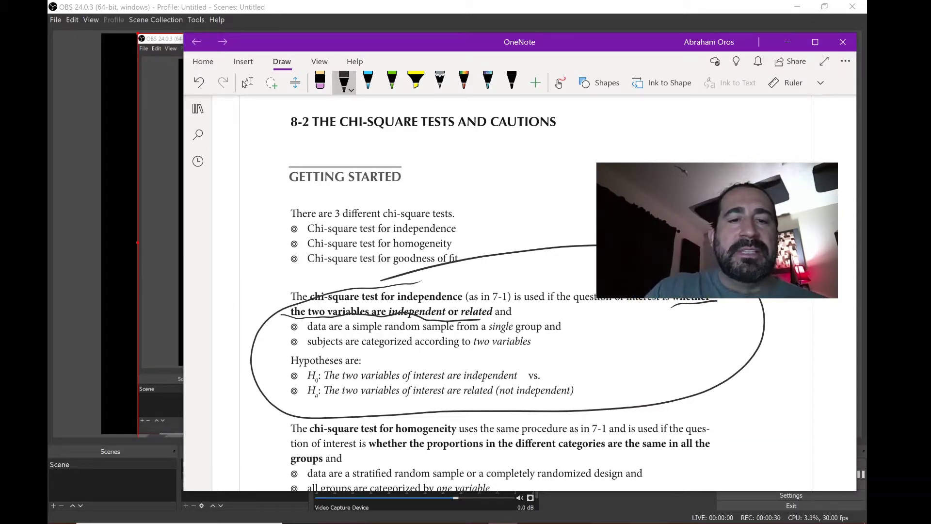
mouse_move(555, 314)
left_mouse_down()
mouse_move(574, 348)
mouse_move(543, 350)
left_mouse_up()
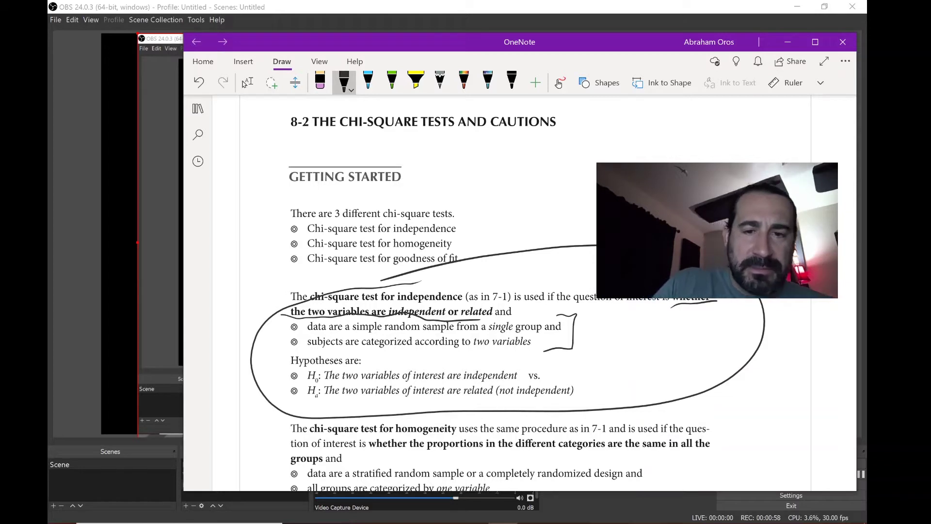
Circle 'are independent' in H0, underline 'are related' in Ha, then go to the Excel workbook
mouse_move(449, 360)
left_mouse_down()
mouse_move(445, 373)
mouse_move(487, 382)
mouse_move(524, 363)
mouse_move(444, 361)
left_mouse_up()
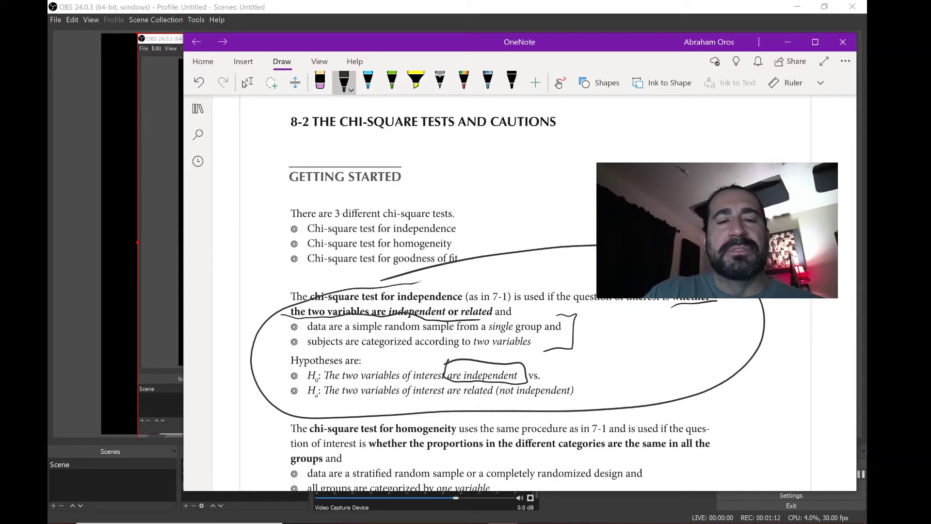
left_click_drag(445, 398, 489, 401)
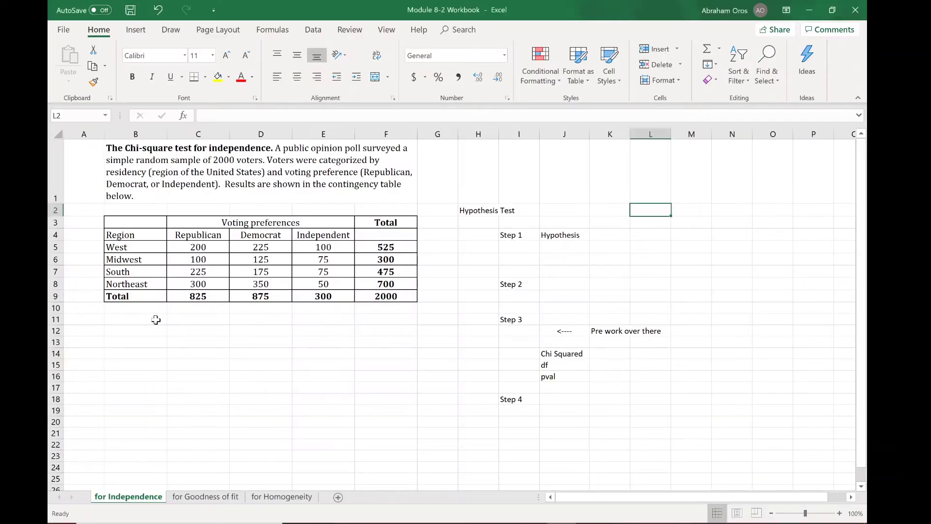
left_click(156, 317)
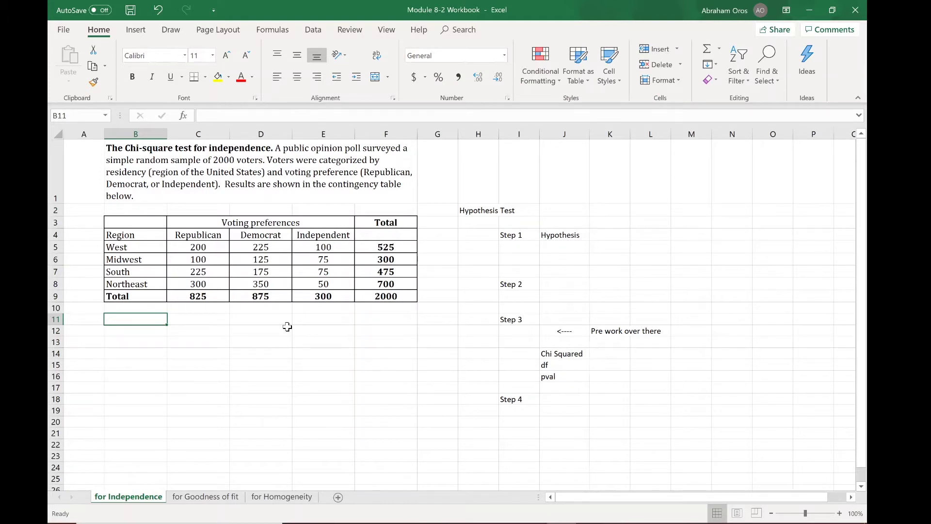
Bold the Chi Squared label in J14 of the hypothesis-test block
left_click_drag(475, 212, 705, 446)
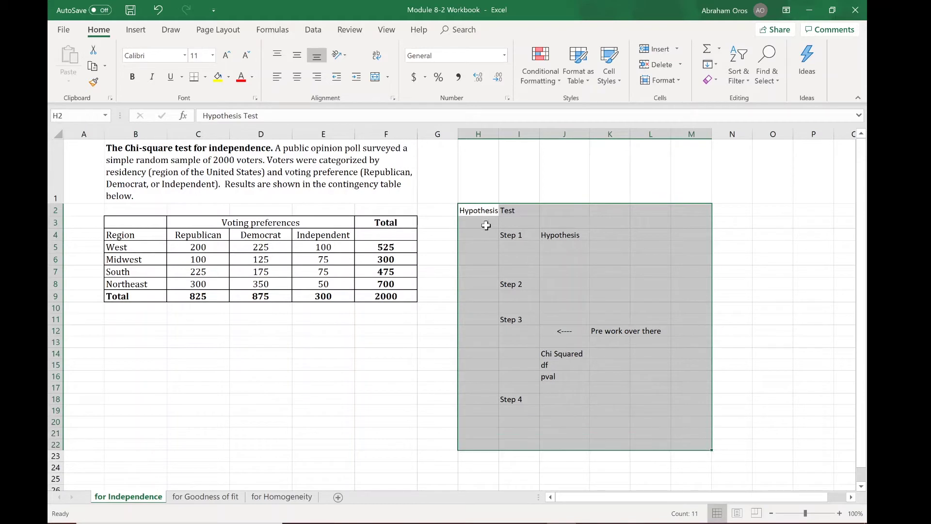
left_click(477, 209)
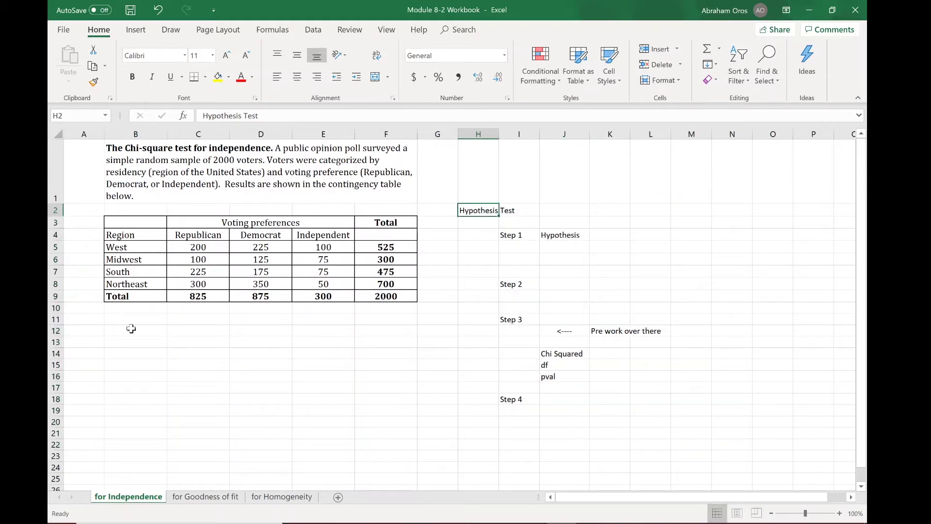
left_click(131, 329)
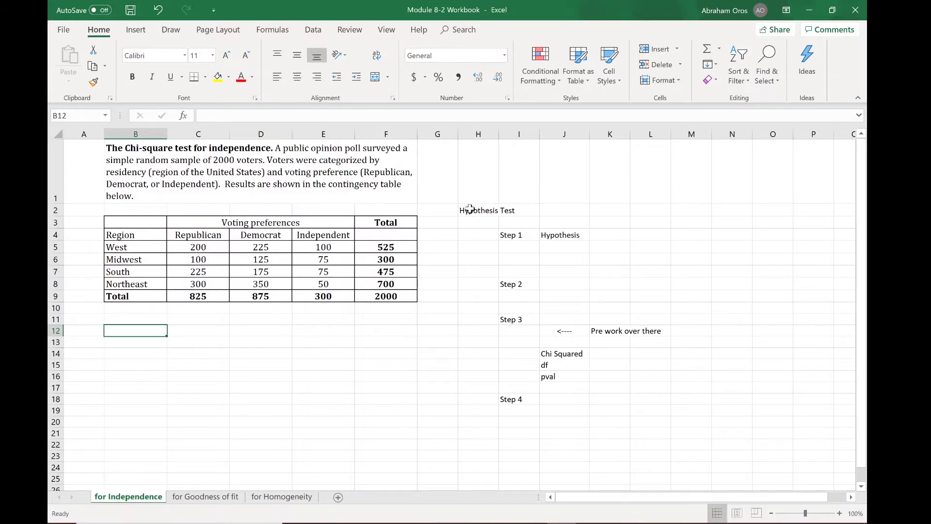
left_click_drag(479, 210, 697, 435)
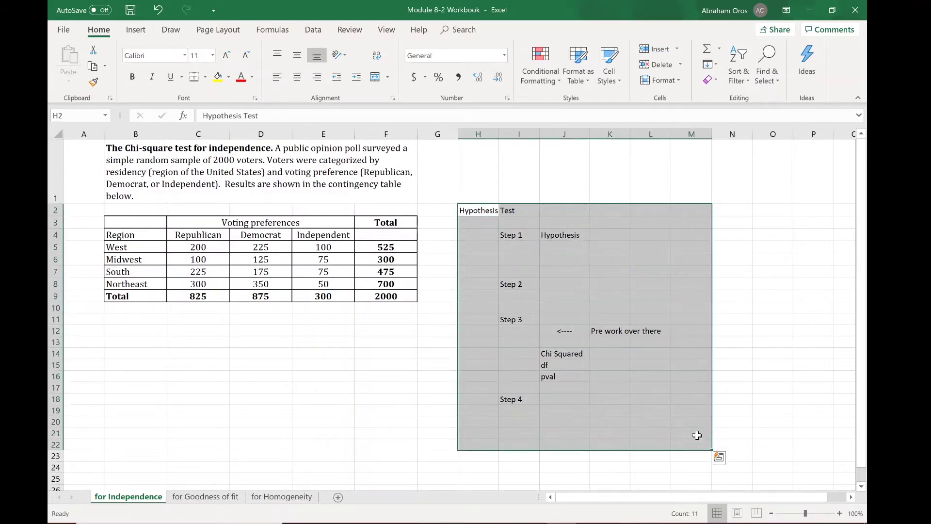
left_click(478, 211)
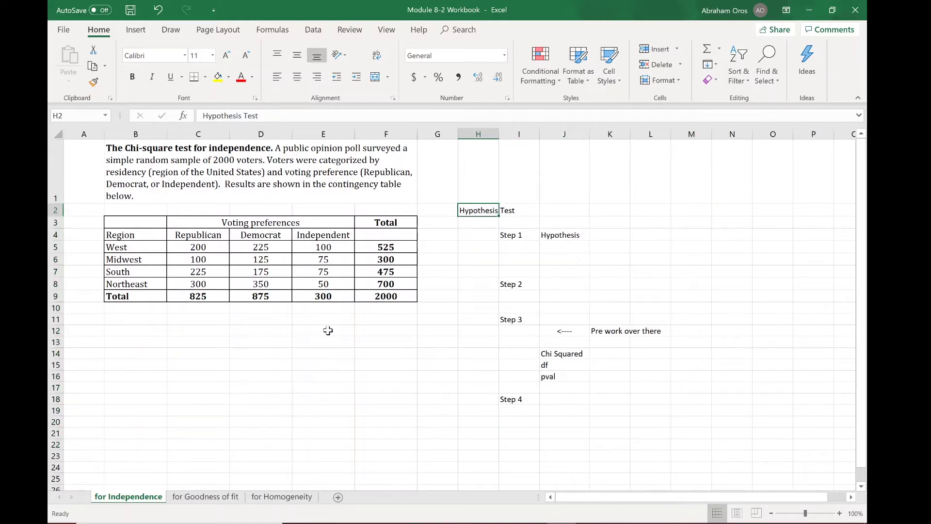
left_click(183, 322)
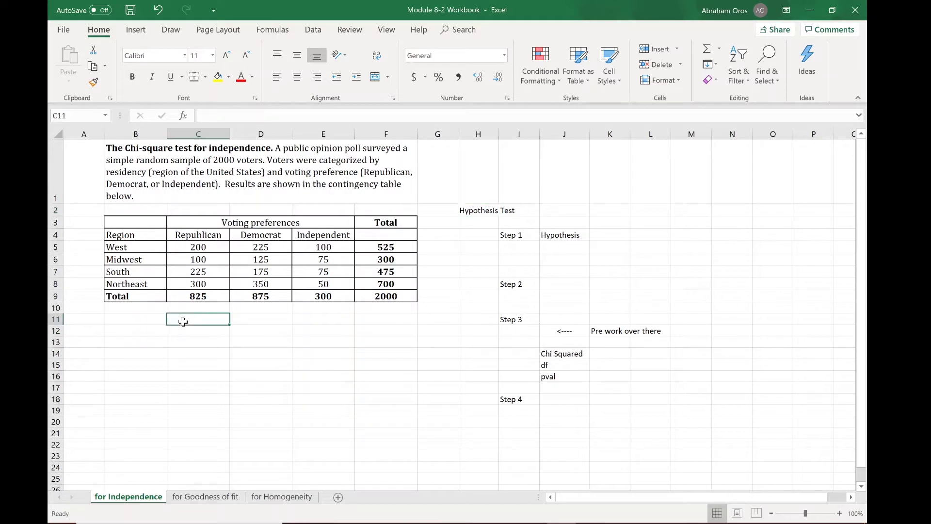
left_click(575, 354)
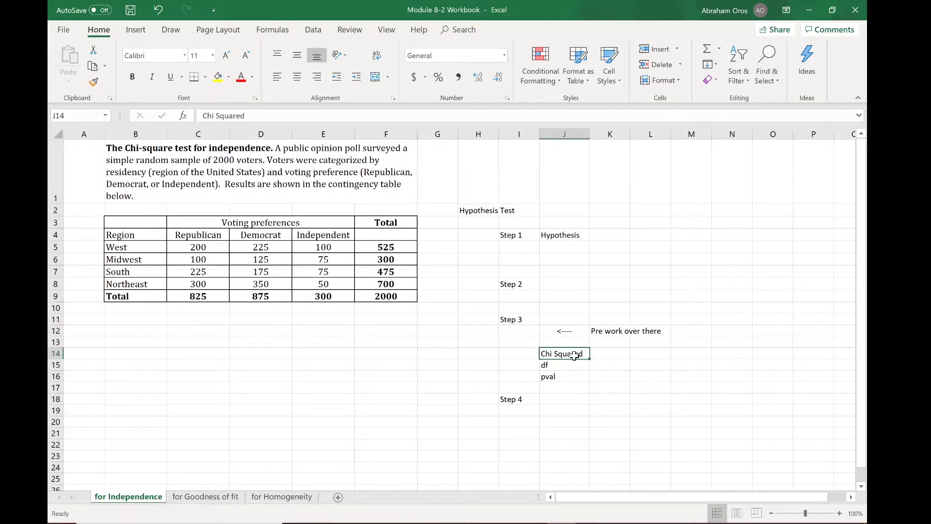
key("ctrl+b")
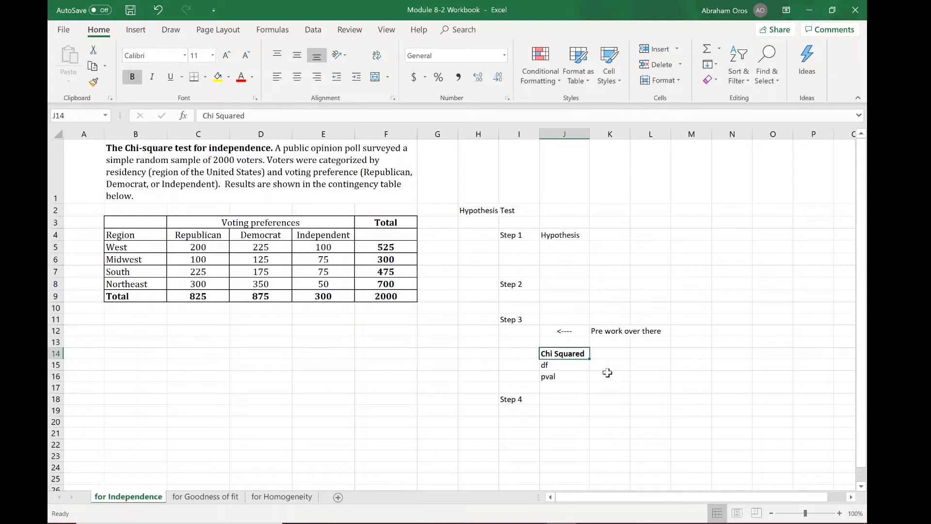
left_click(196, 319)
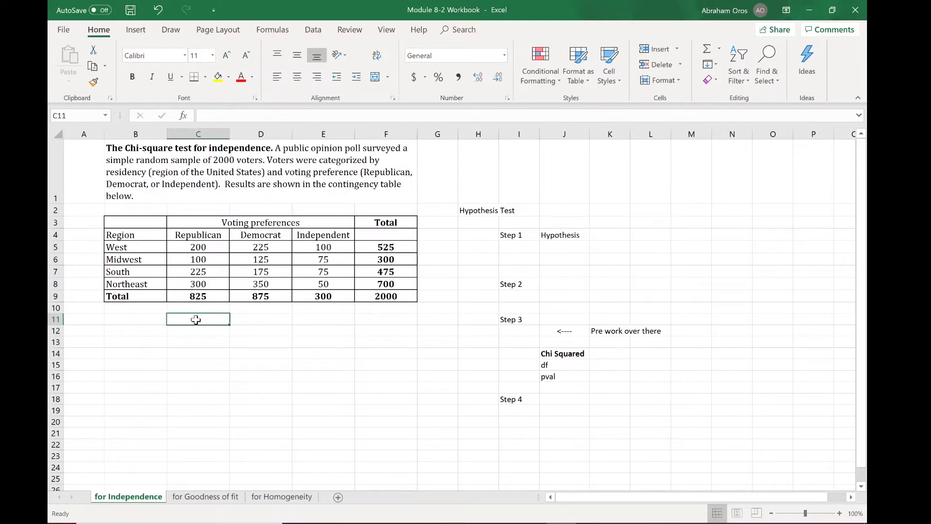
left_click(555, 376)
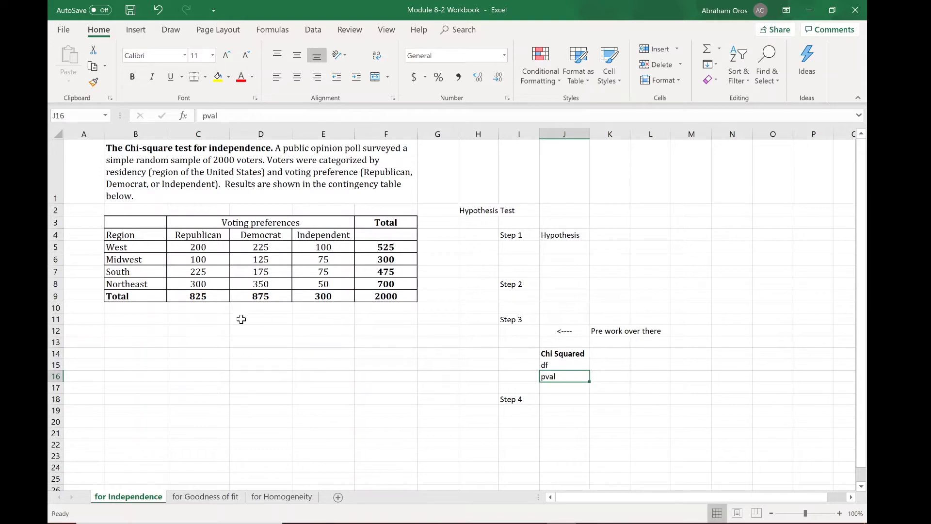
left_click(204, 318)
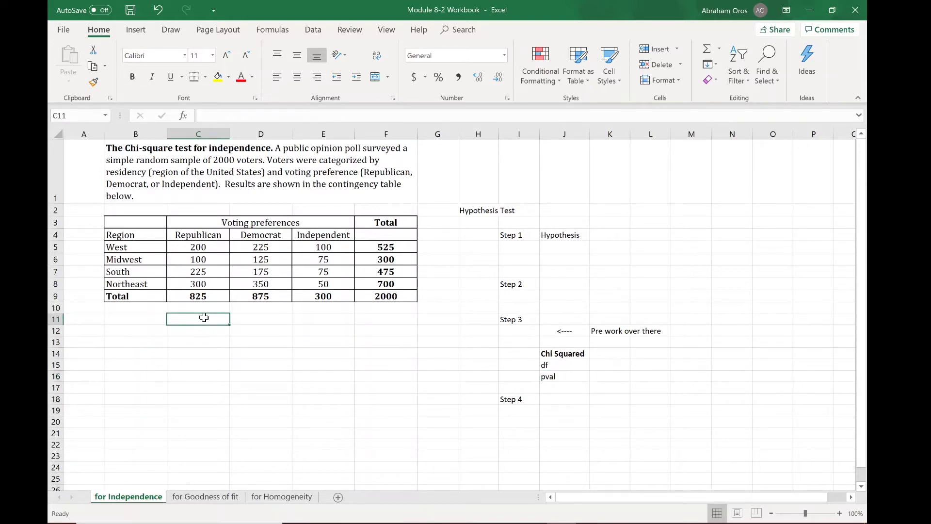
Enter 'H_0: Region and voting pref are independent' and 'H_a: Region and voting pref are related' under Step 1
left_click(550, 248)
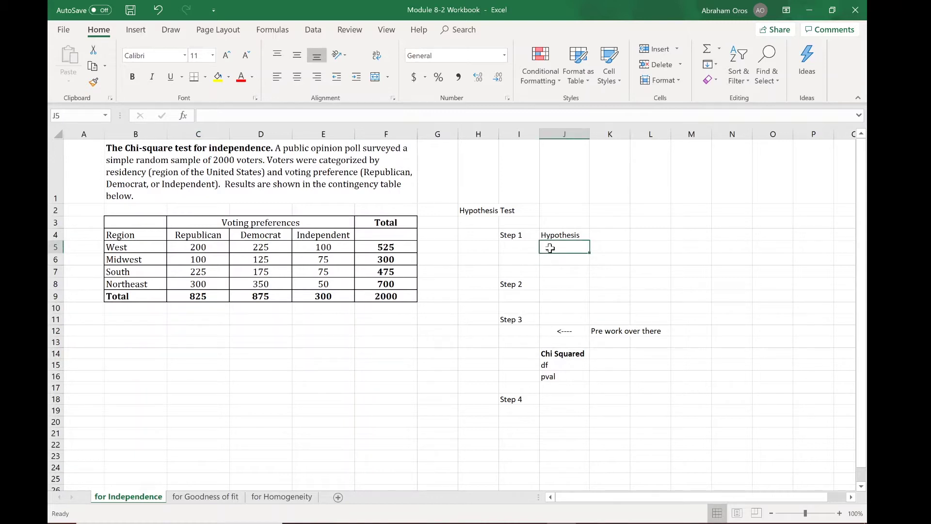
type("H_")
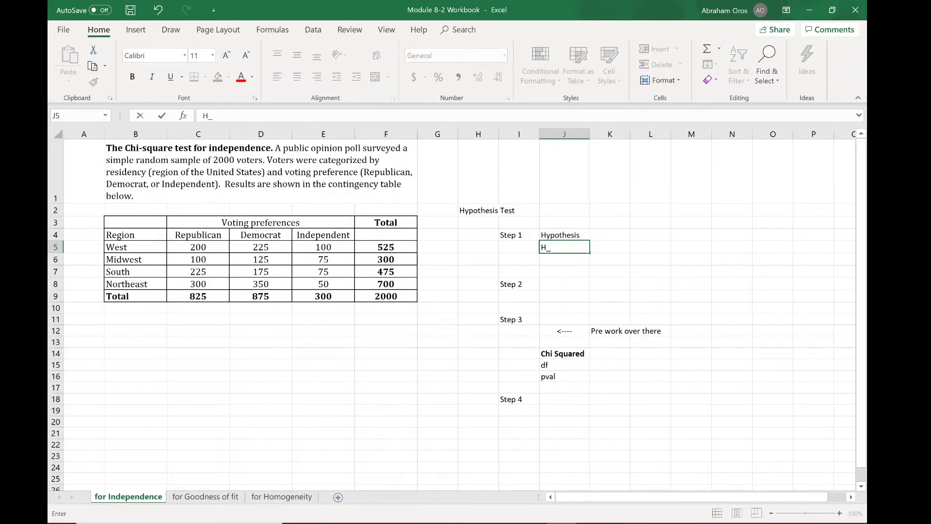
type("0: Region and voting pre")
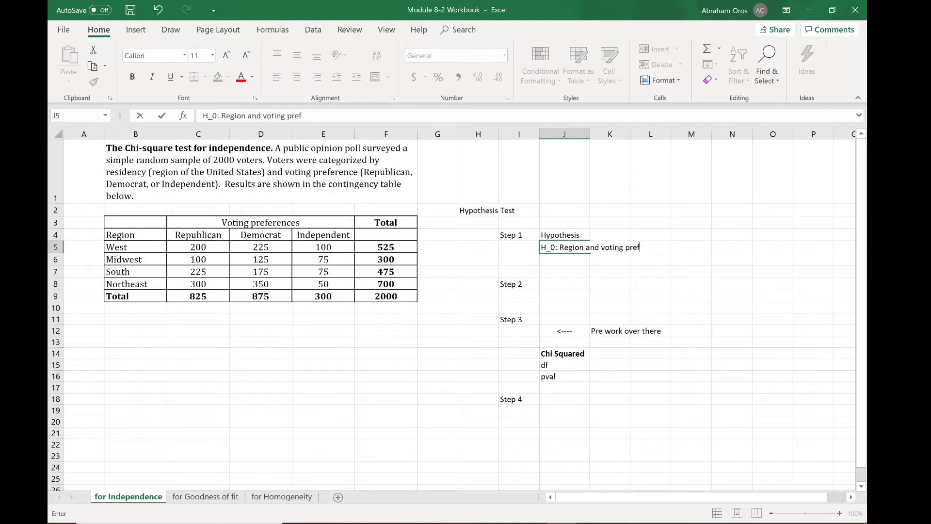
type("f are independent")
key("Return")
type("H_a")
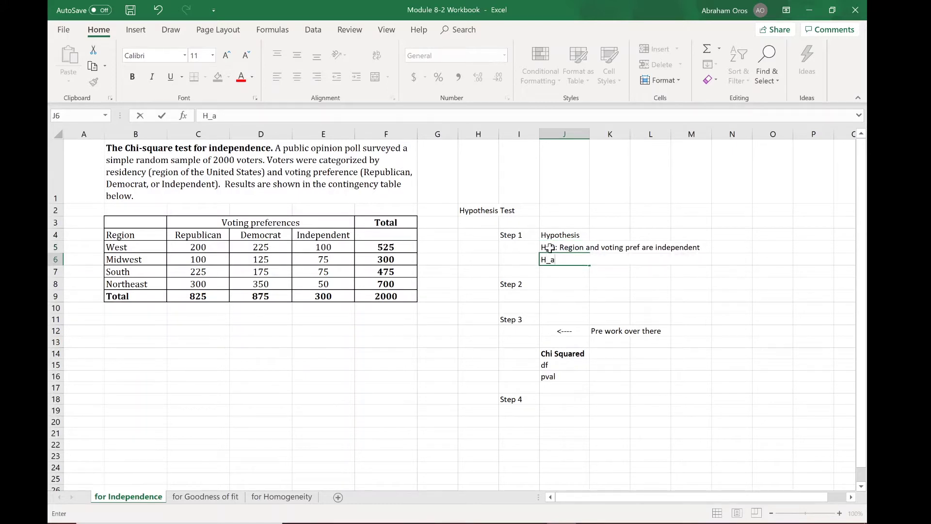
type(": Region and voting p")
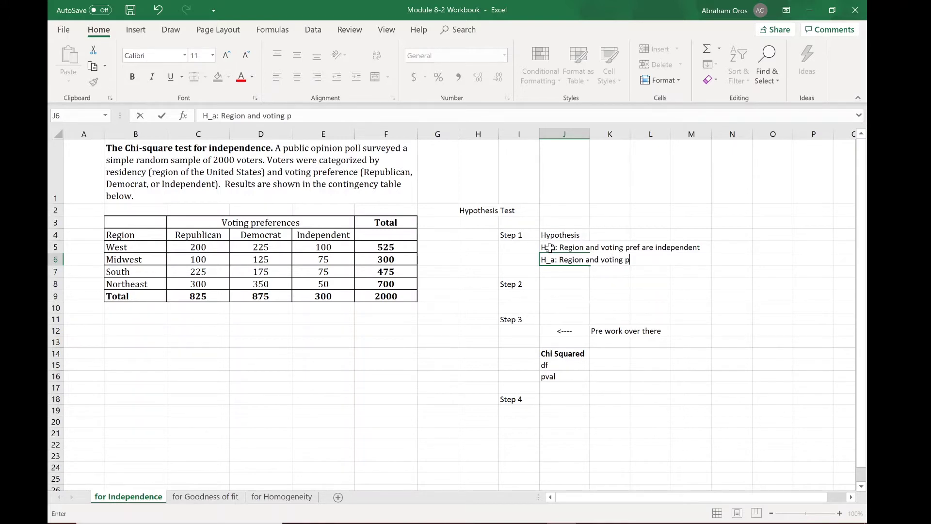
type("ref are related")
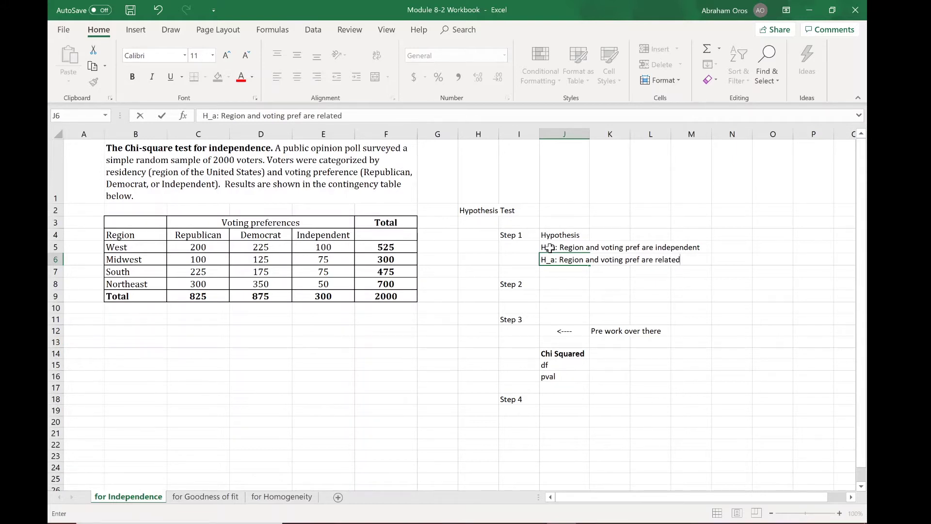
key("Return")
key("Return")
key("Return")
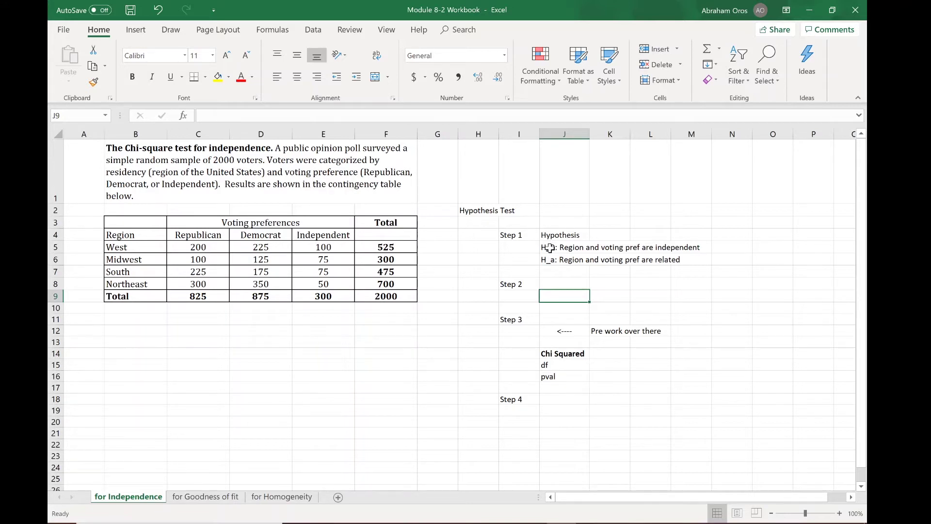
Paste the sample conditions sentence under Step 2 and start a formula in C11
type("Subjects were selected independently and all cells contain >5")
key("Down")
key("Down")
key("Down")
key("Down")
key("Down")
key("Left")
key("Left")
key("Left")
key("Left")
key("Left")
key("Left")
key("Left")
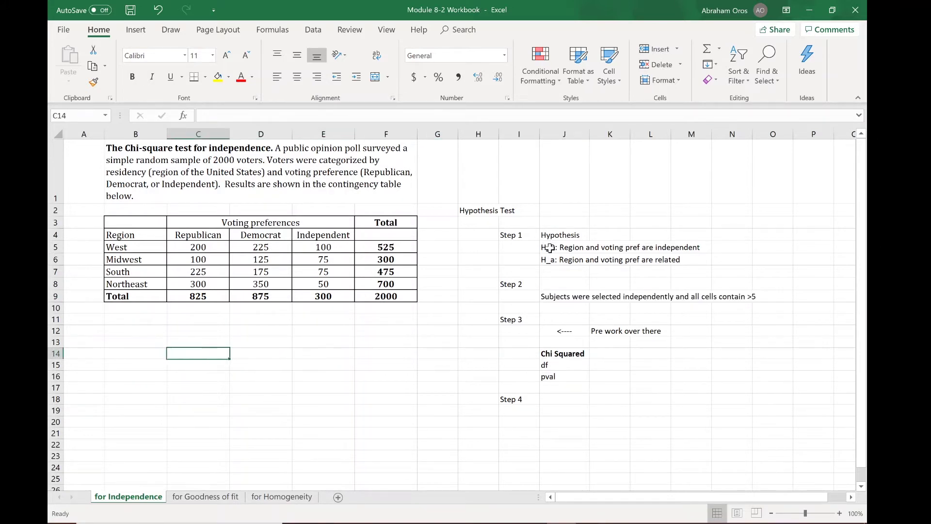
key("Up")
key("Up")
key("Up")
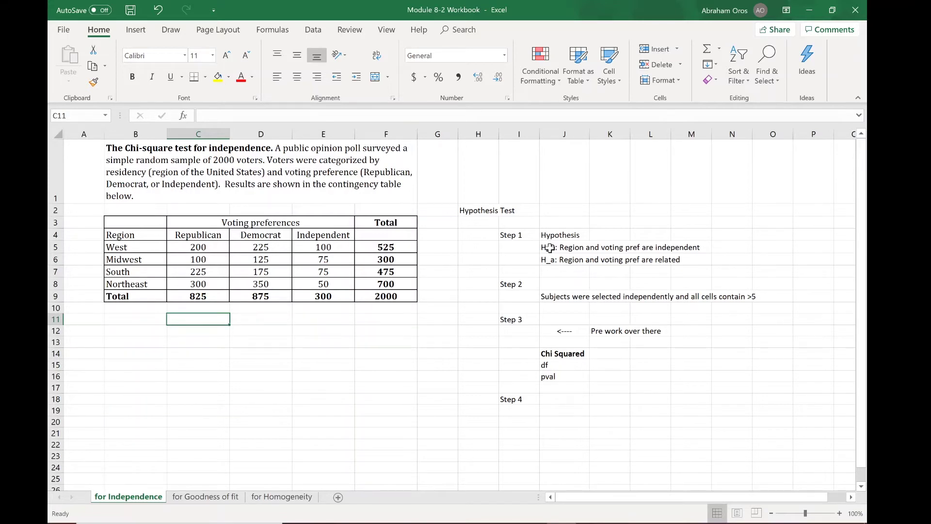
type("=")
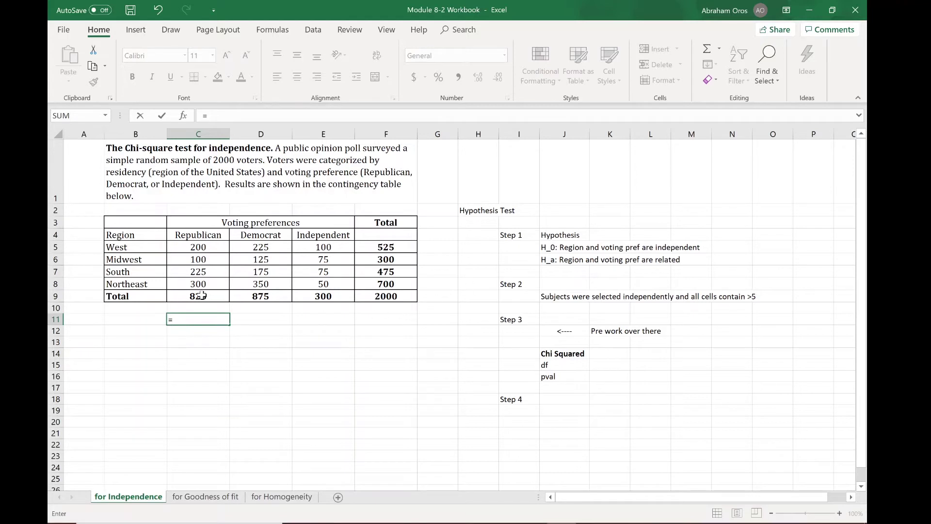
Enter the expected-count formula =$F5*C$9/$F$9 in C11, giving 216.5625
left_click(389, 248)
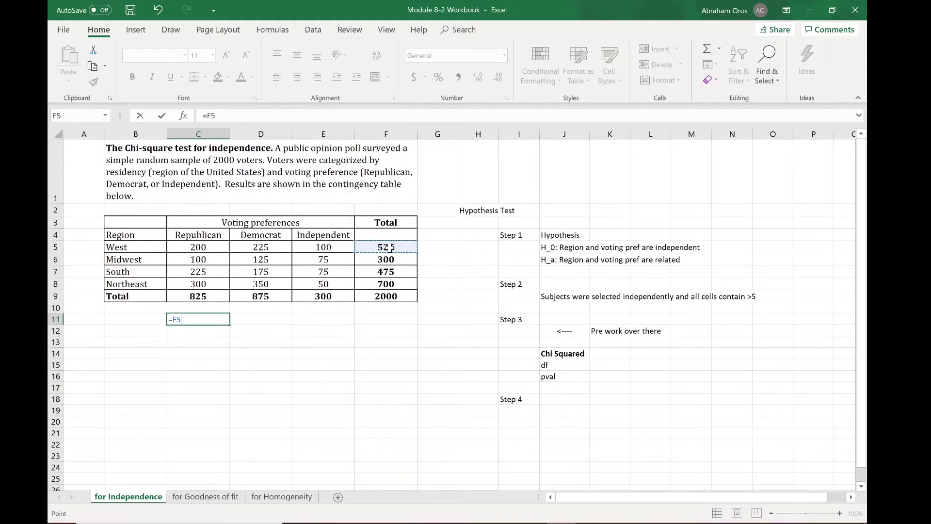
key("F4")
key("F4")
key("F4")
key("F2")
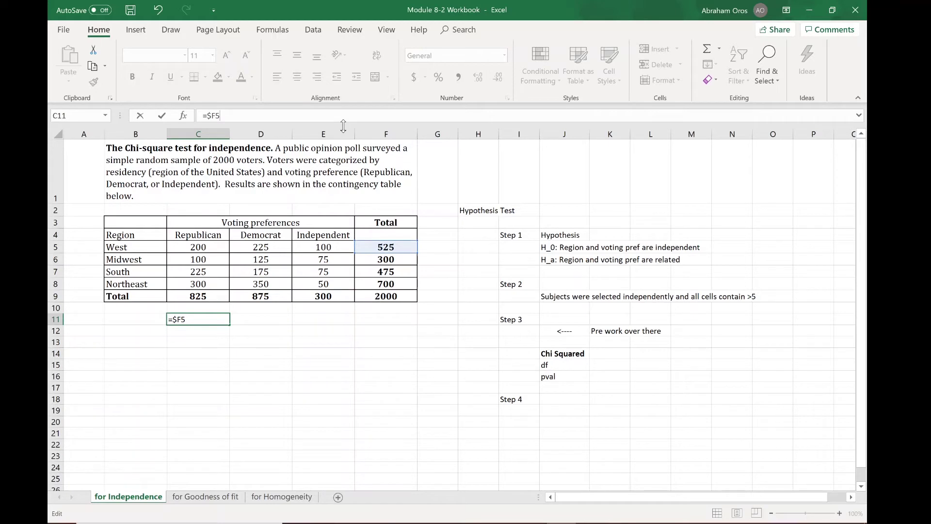
type("*")
left_click(213, 296)
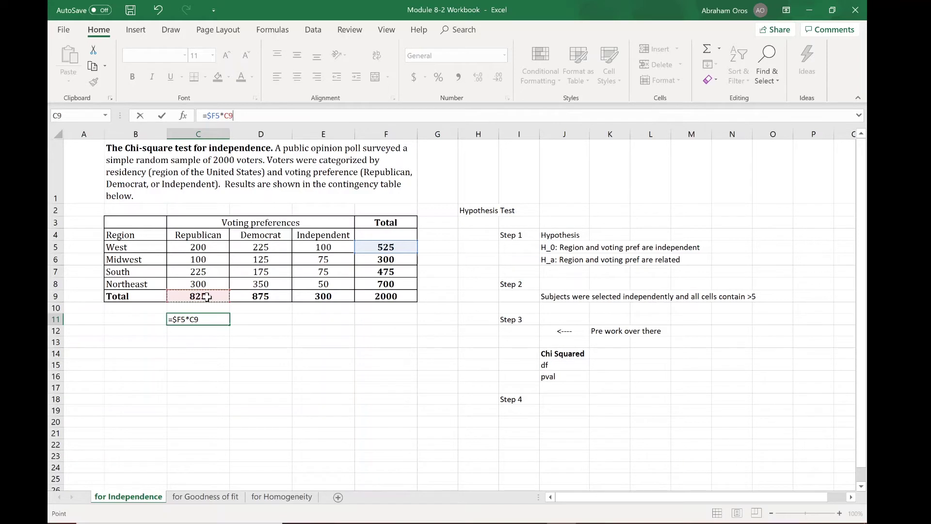
key("F4")
key("F4")
key("F2")
type("/")
left_click(379, 297)
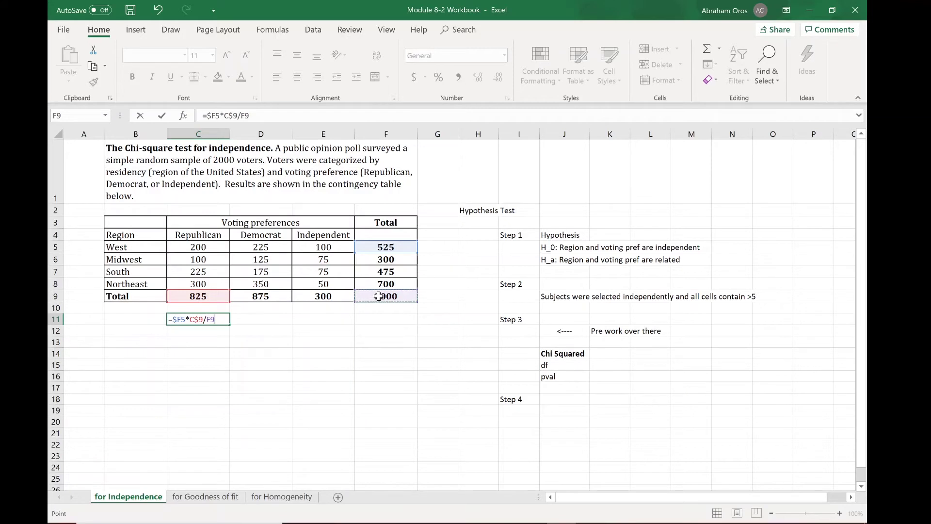
key("F4")
key("Return")
Label the expected-count block 'Expected' in B11
left_click(211, 322)
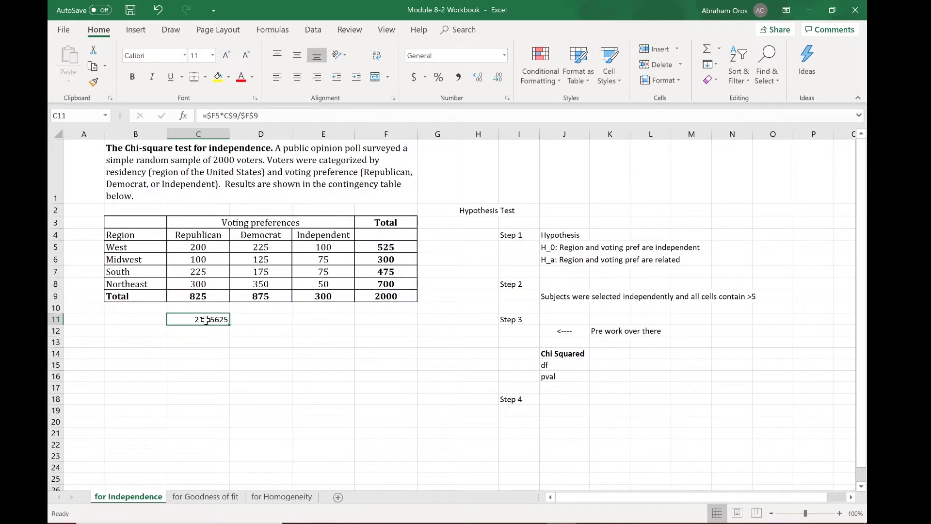
left_click(130, 320)
type("Expected")
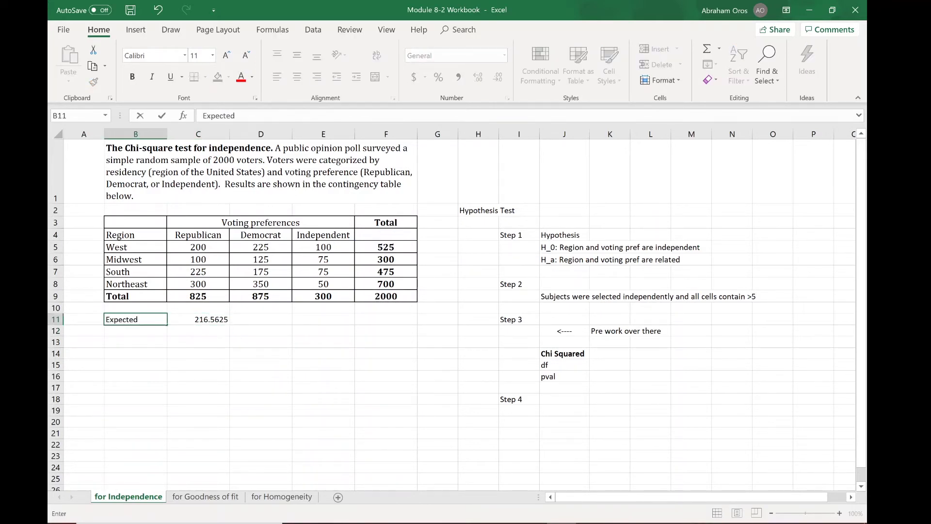
key("Tab")
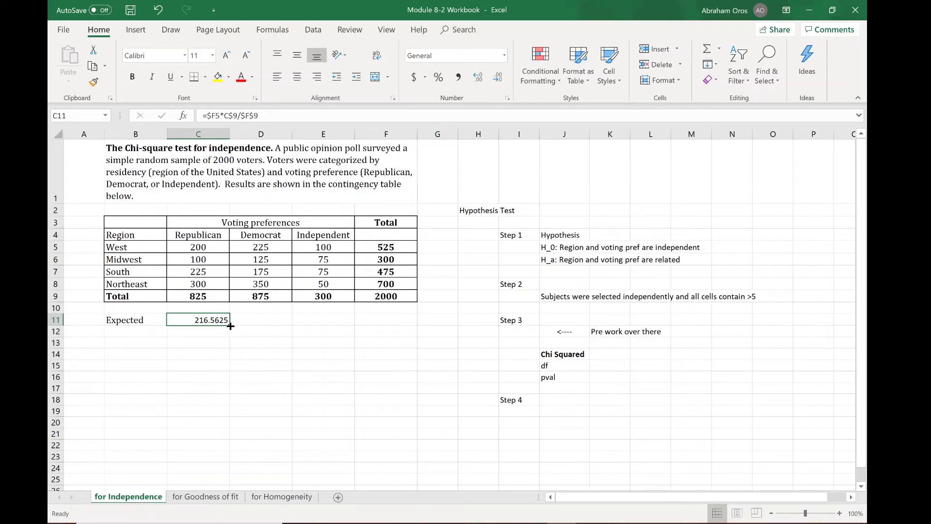
Fill the C11 expected-count formula across to E11 and down to row 14
left_click_drag(230, 326, 343, 329)
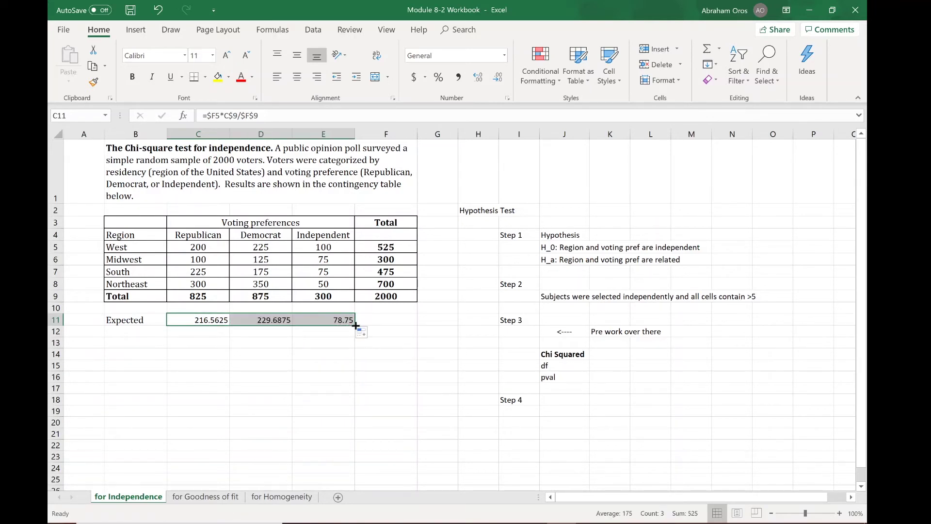
left_click_drag(355, 326, 354, 358)
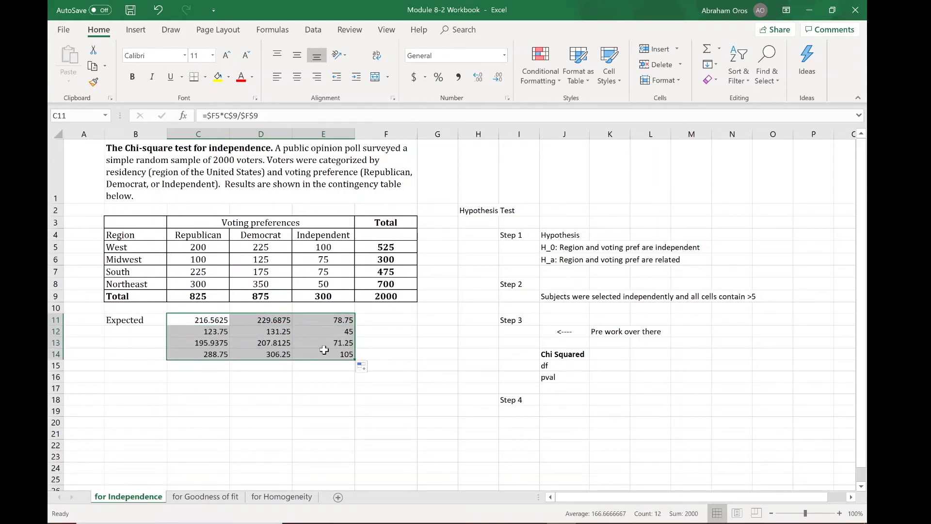
left_click(195, 375)
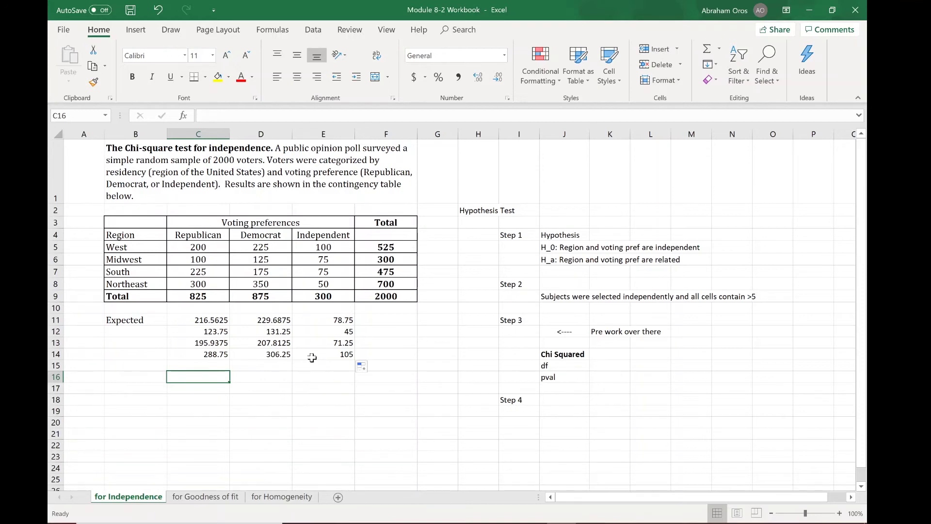
Enter =(C5-C11)^2/C11 in C16 and fill it across C16:E19
type("=(")
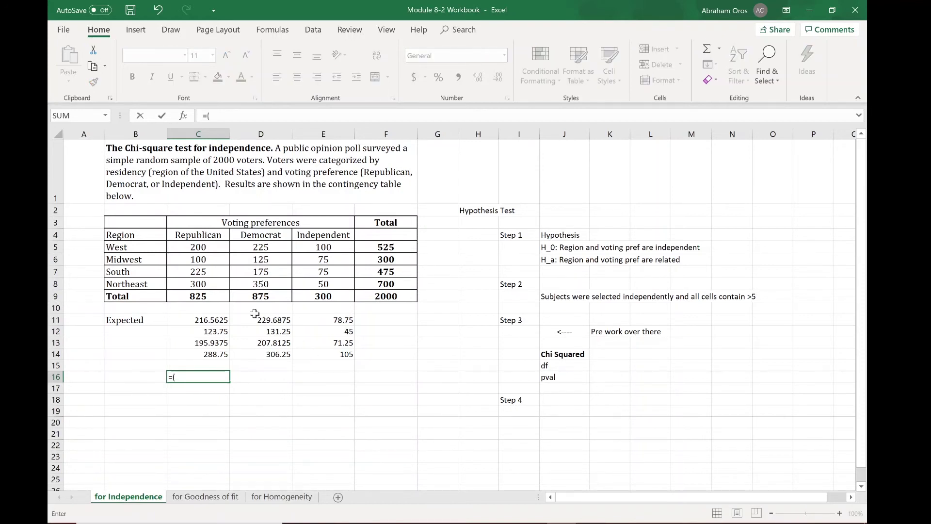
left_click(204, 248)
type("-")
left_click(208, 319)
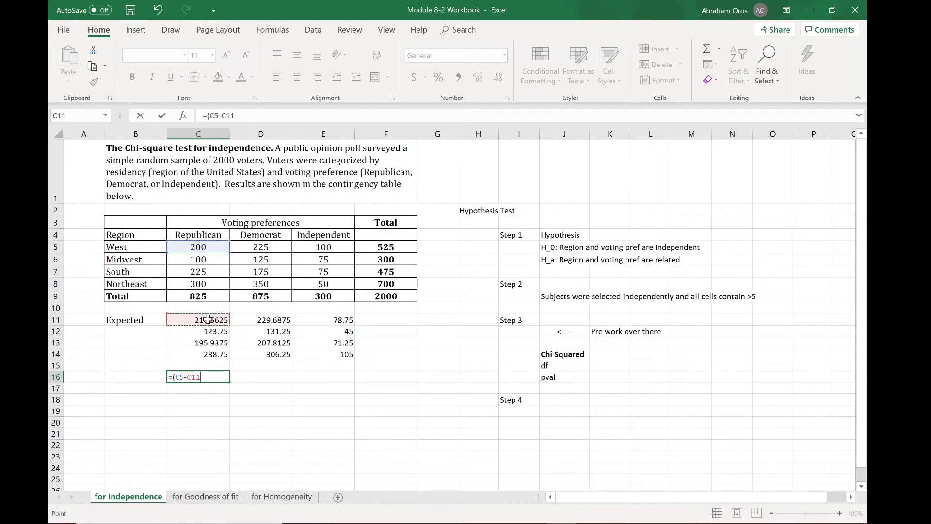
type(")^2/")
left_click(208, 318)
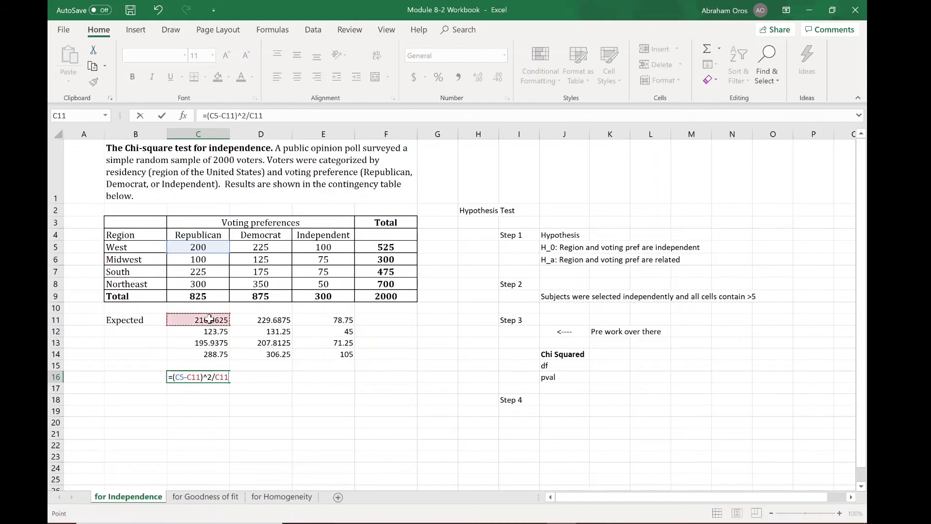
key("Return")
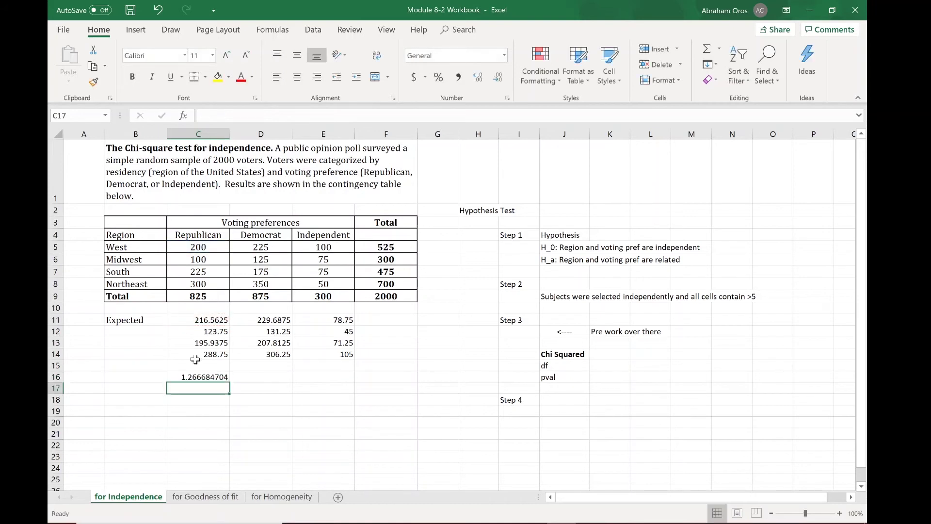
left_click(213, 377)
left_click_drag(230, 382, 355, 416)
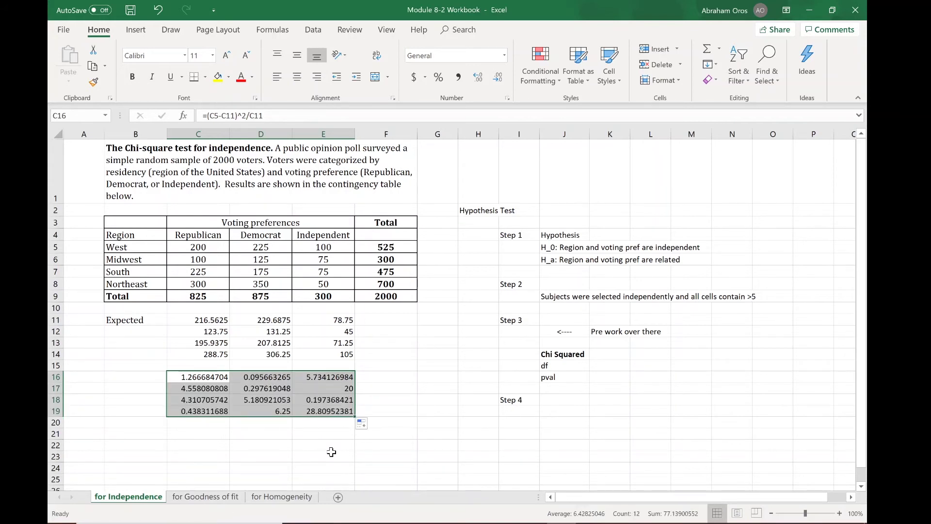
left_click(207, 433)
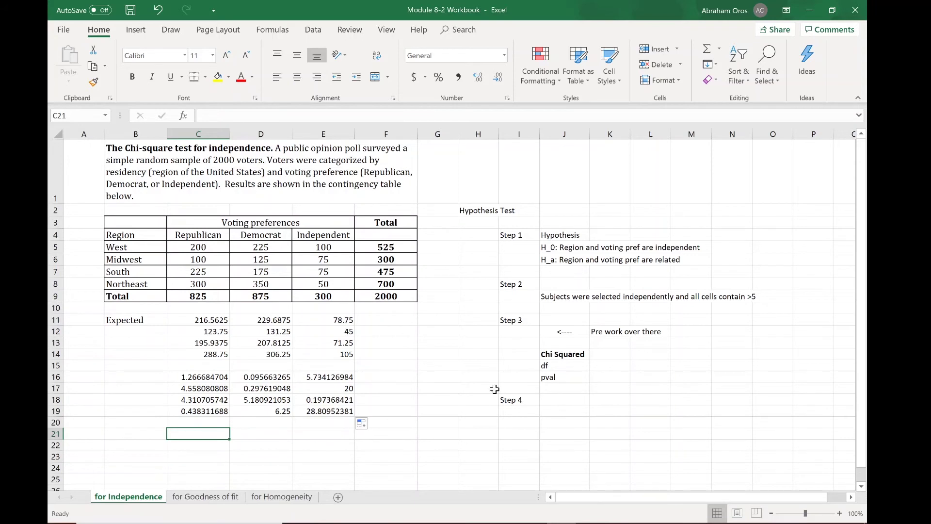
Sum C16:E19 into K14 for 77.13901 and enter df as =(4-1)*(3-1), giving 6
left_click(604, 356)
type("=SUM()")
key("Left")
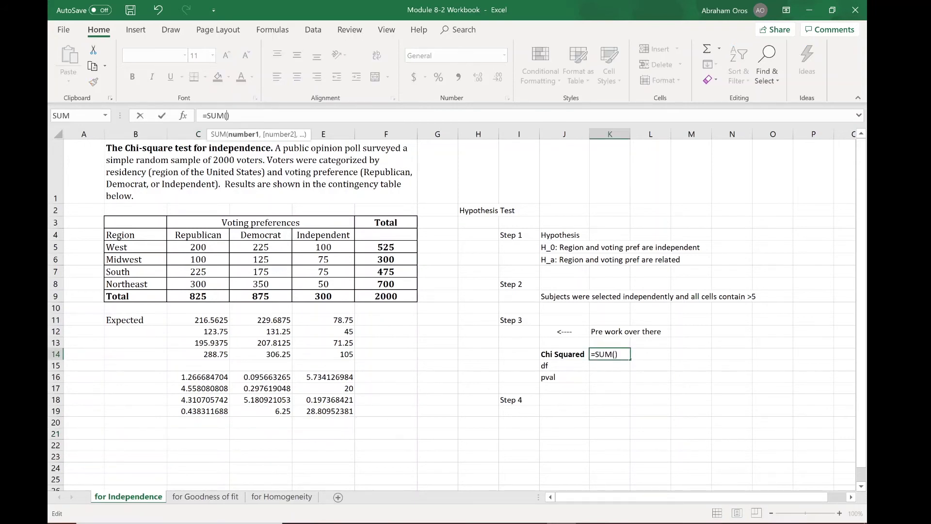
left_click(221, 378)
left_click_drag(220, 378, 324, 416)
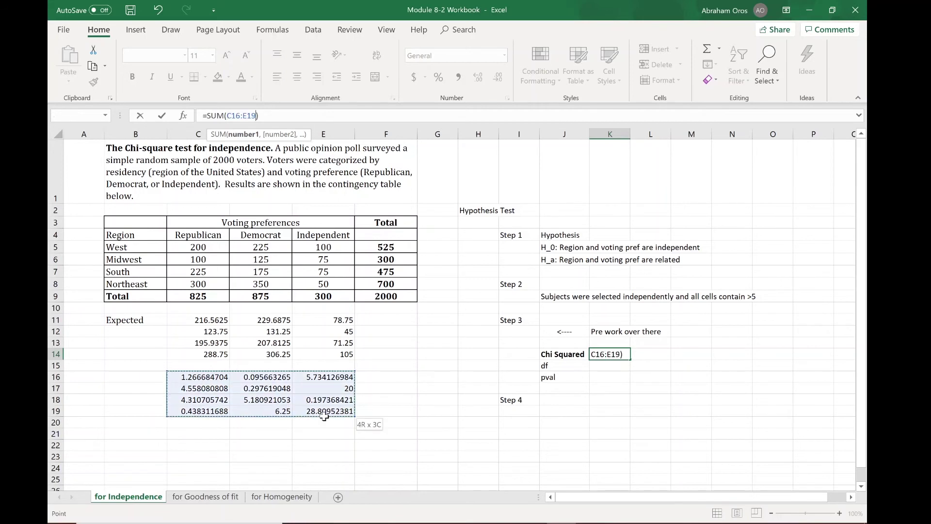
key("Return")
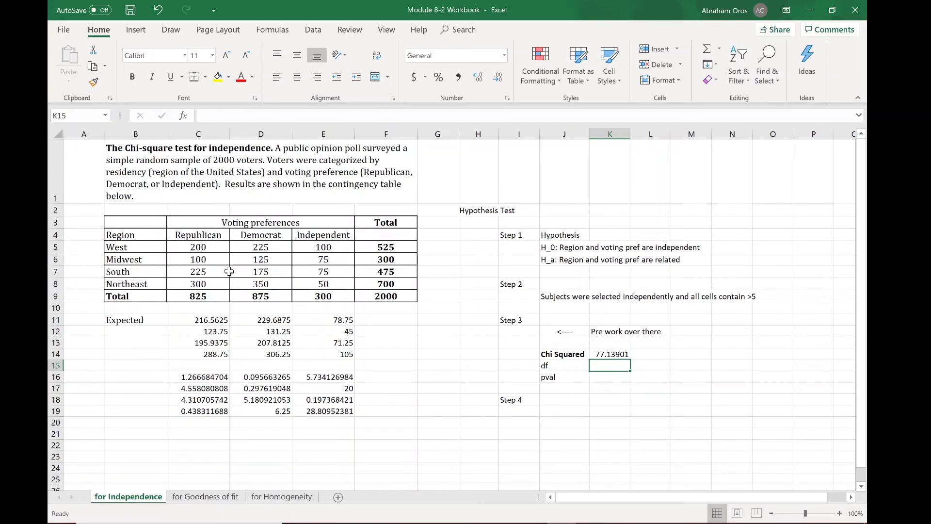
type("=(")
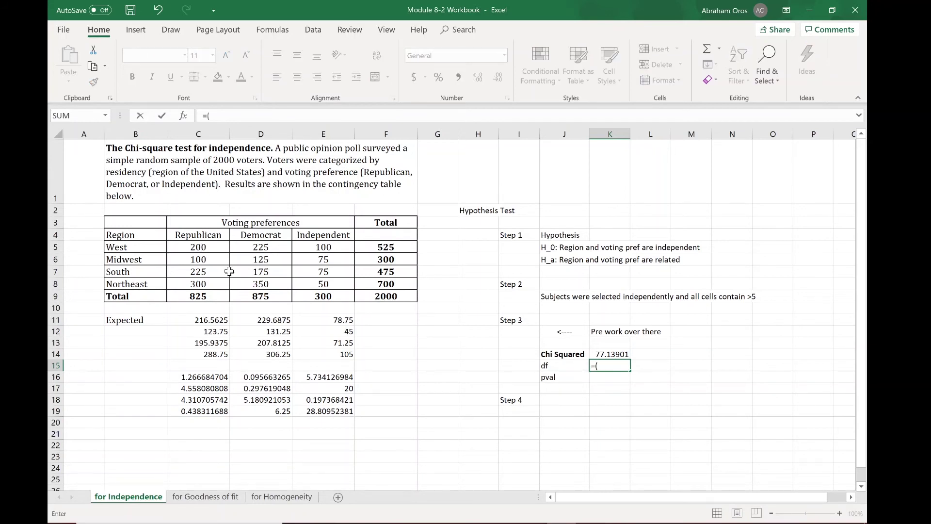
type("4-1)*(3-1")
key("Return")
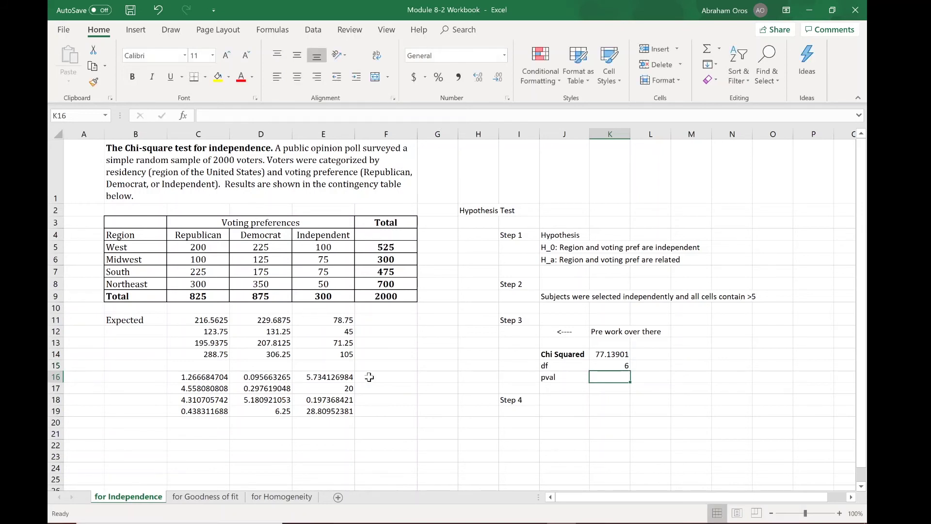
Enter =CHISQ.DIST.RT(K14,K15) in K16 for a p-value of 1.39138E-14
type("=")
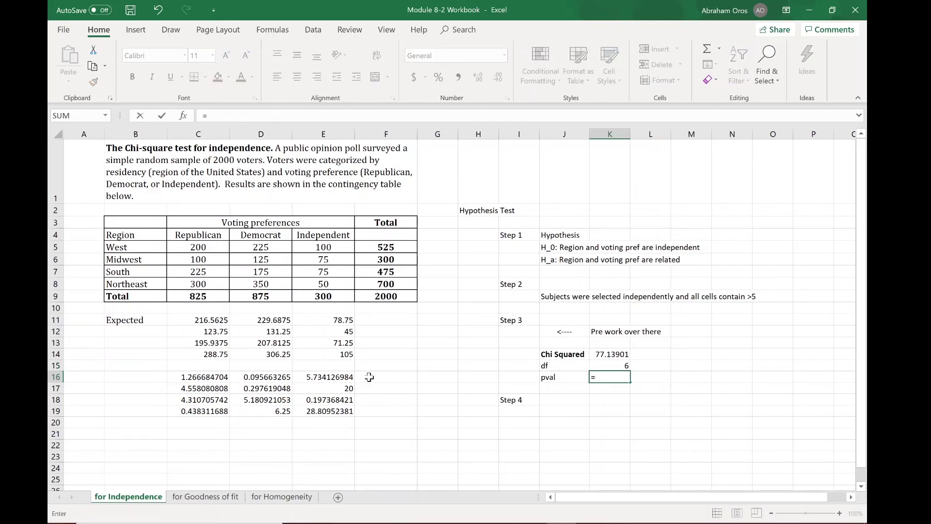
type("chi")
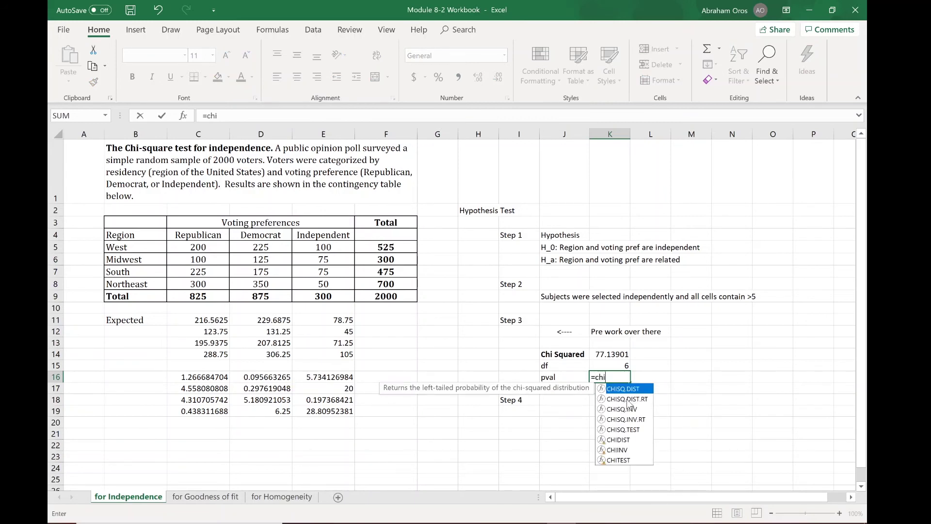
left_click(642, 401)
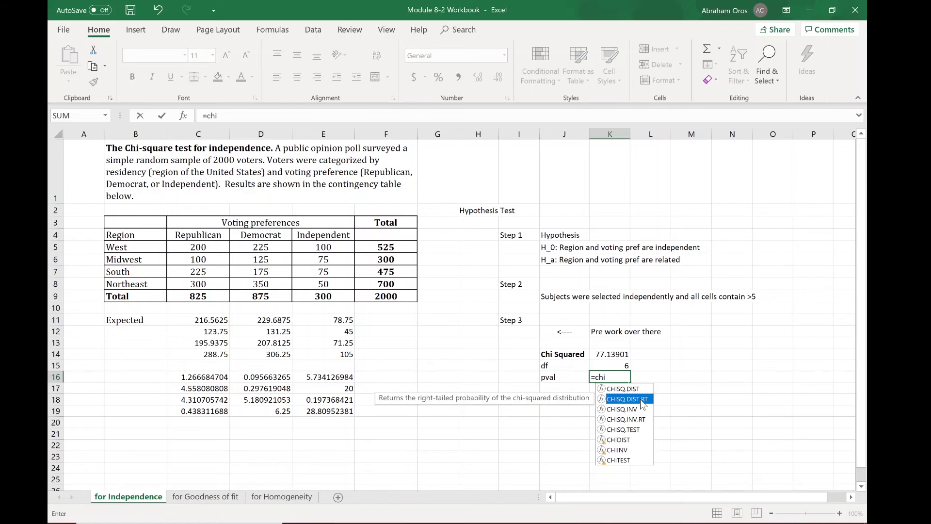
double_click(640, 400)
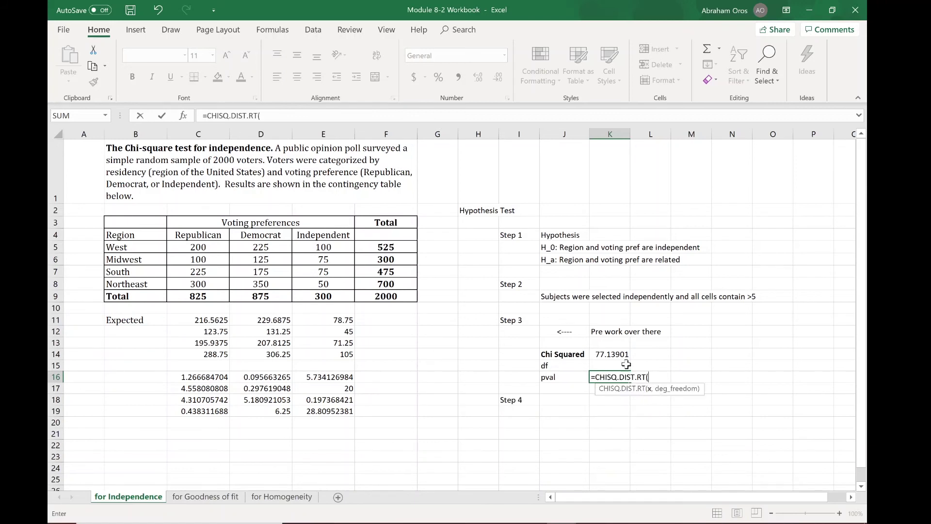
left_click(611, 355)
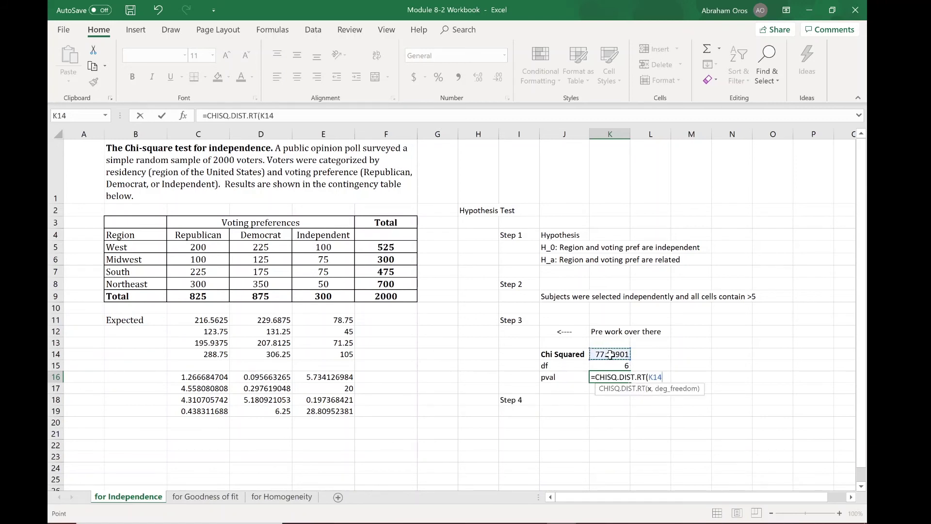
type(",")
left_click(612, 365)
type(")")
key("Return")
left_click(626, 378)
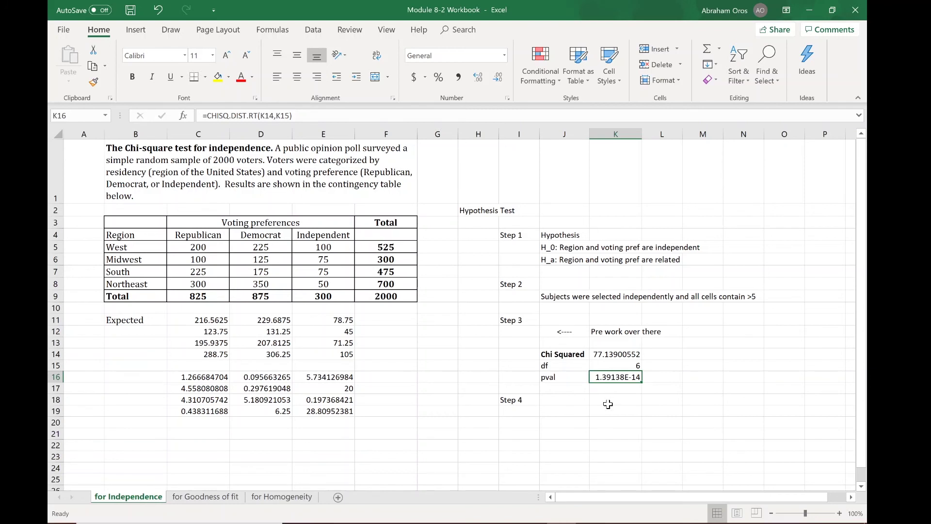
left_click(562, 412)
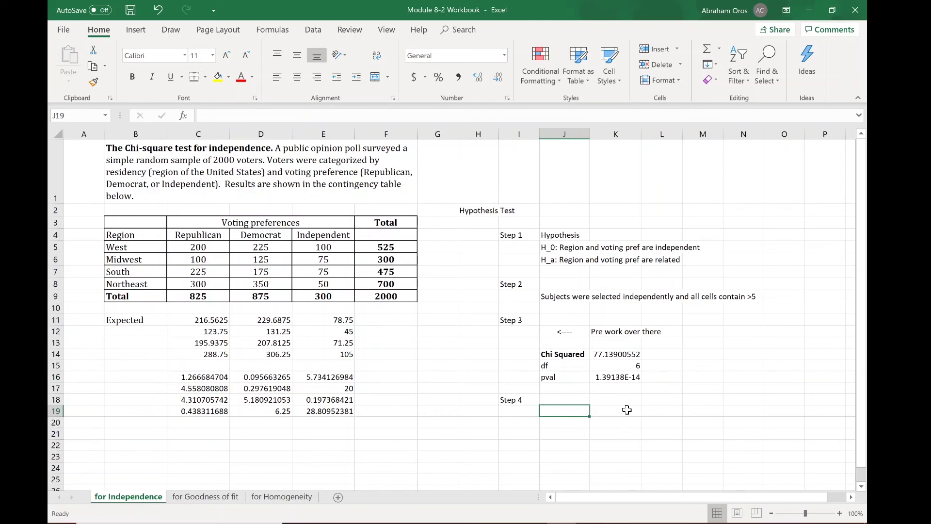
Type the conclusion 'We reject null hypothesis' into J19 under Step 4
left_click(620, 376)
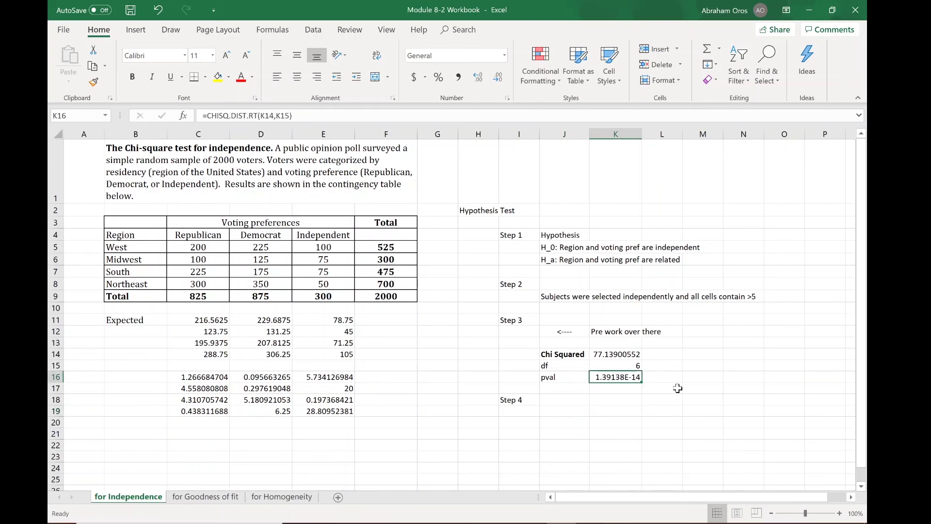
left_click(564, 411)
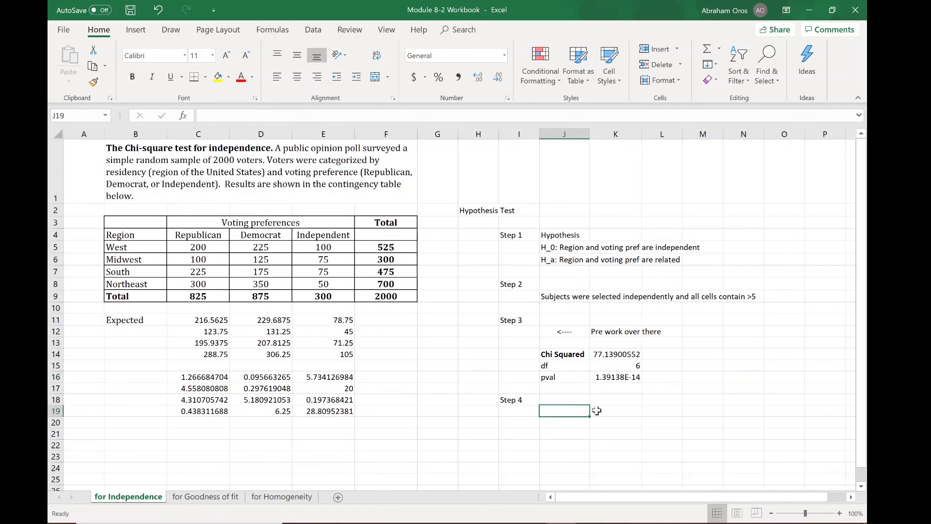
type("We re")
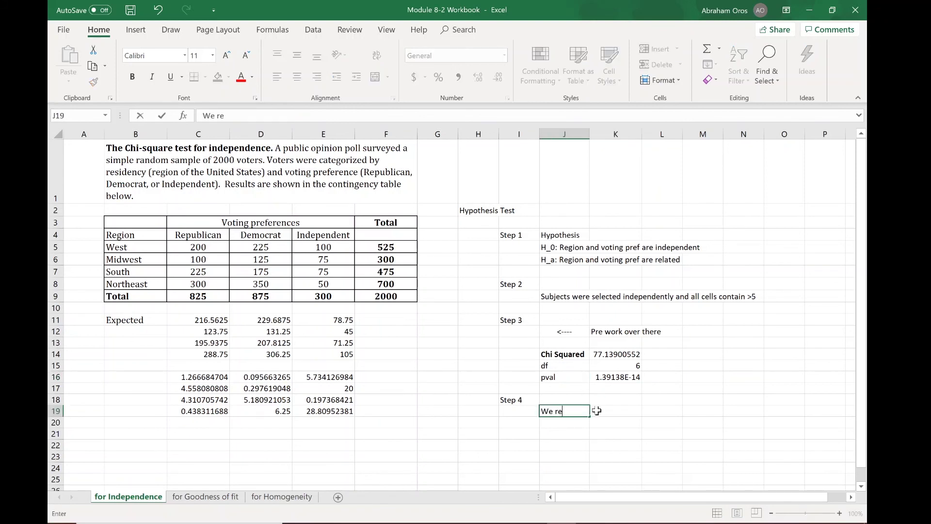
type("ject null h")
key("BackSpace")
type("ypothesis.")
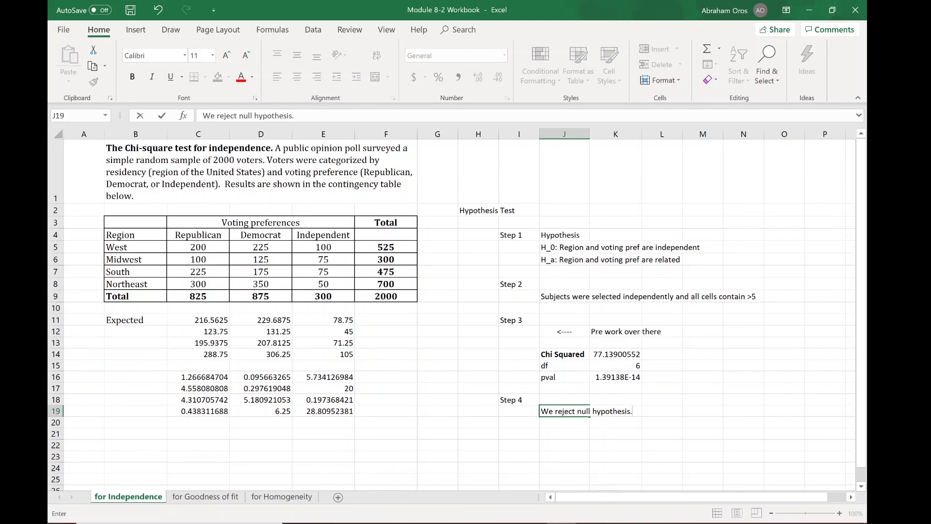
left_click(523, 439)
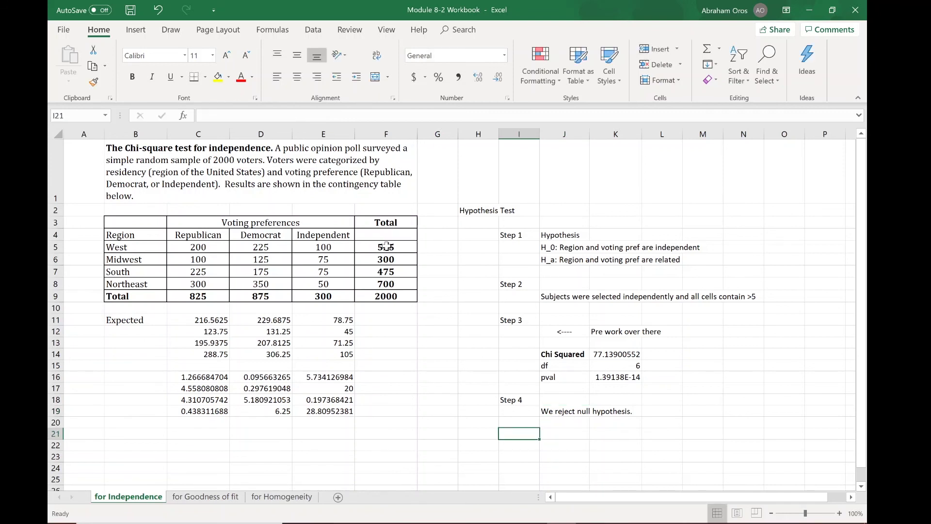
left_click(446, 255)
left_click(442, 423)
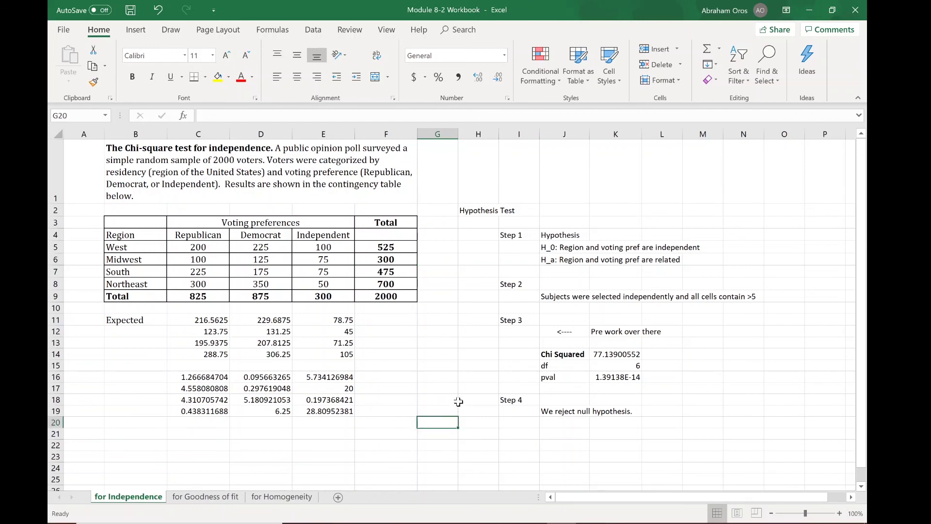